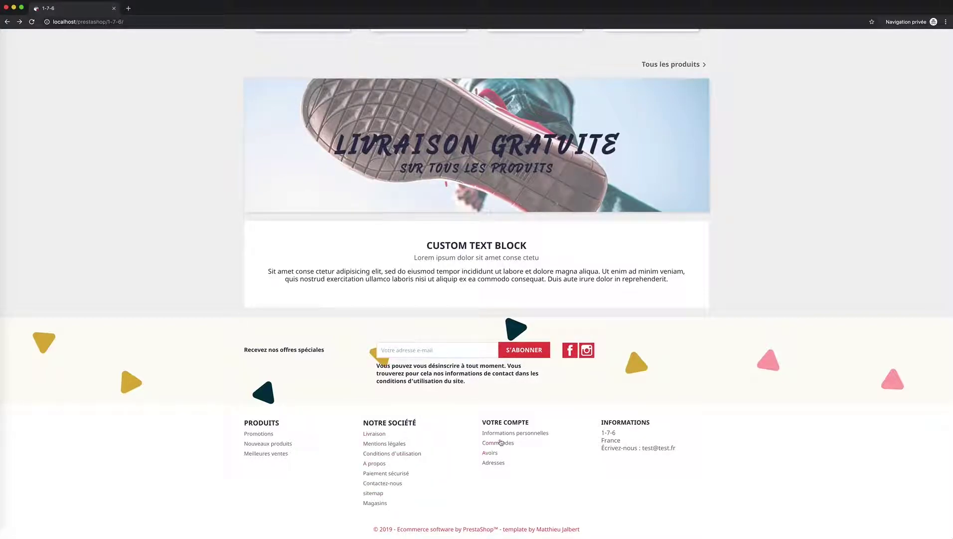
Add the T-shirt imprimé colibri from the popular products to the cart and continue shopping.
scroll(517, 381, "up", 10)
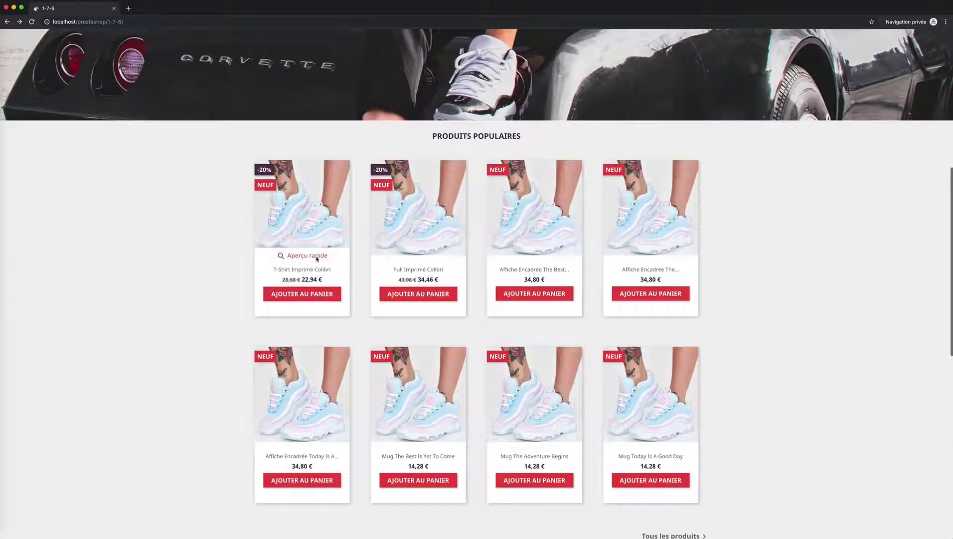
left_click(309, 294)
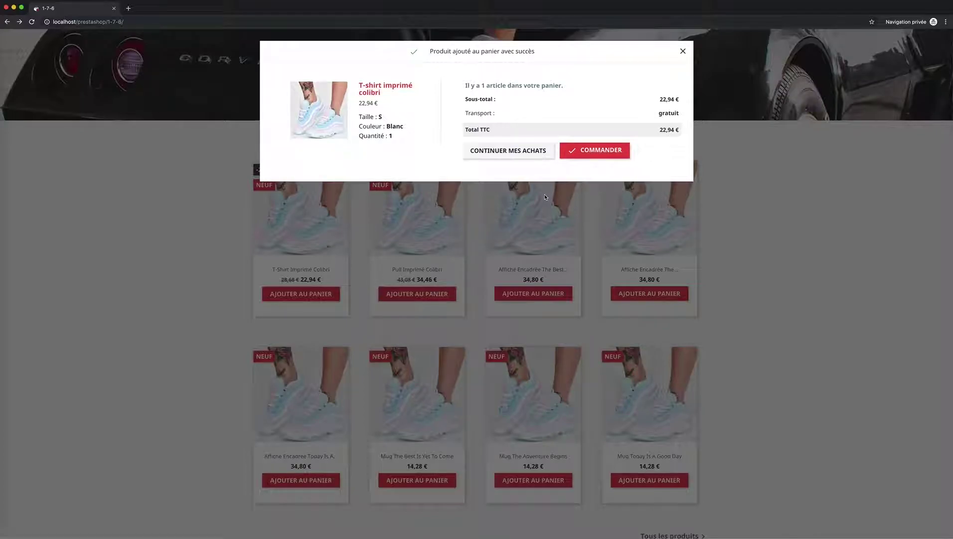
left_click(527, 150)
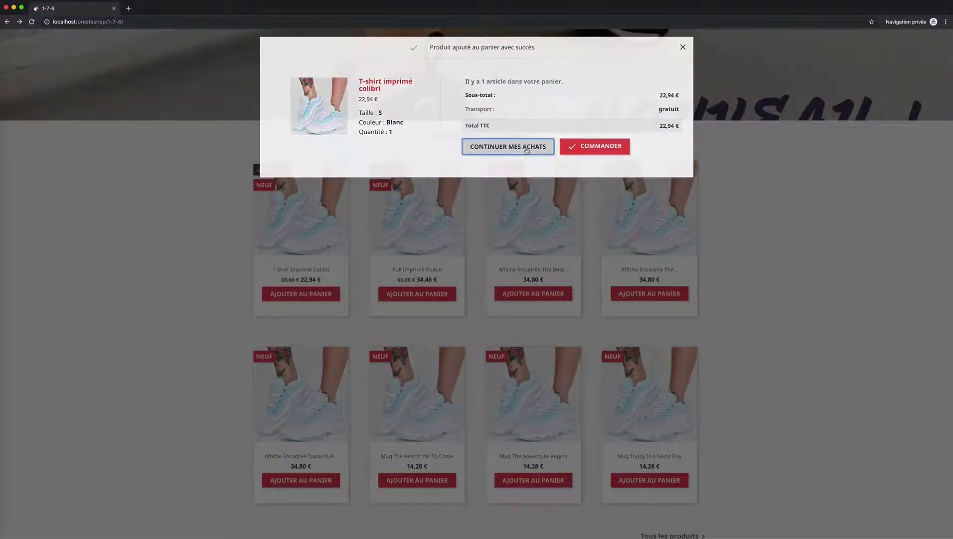
Open the T-shirt imprimé colibri product page and examine its enlarged image, options and description.
left_click(315, 218)
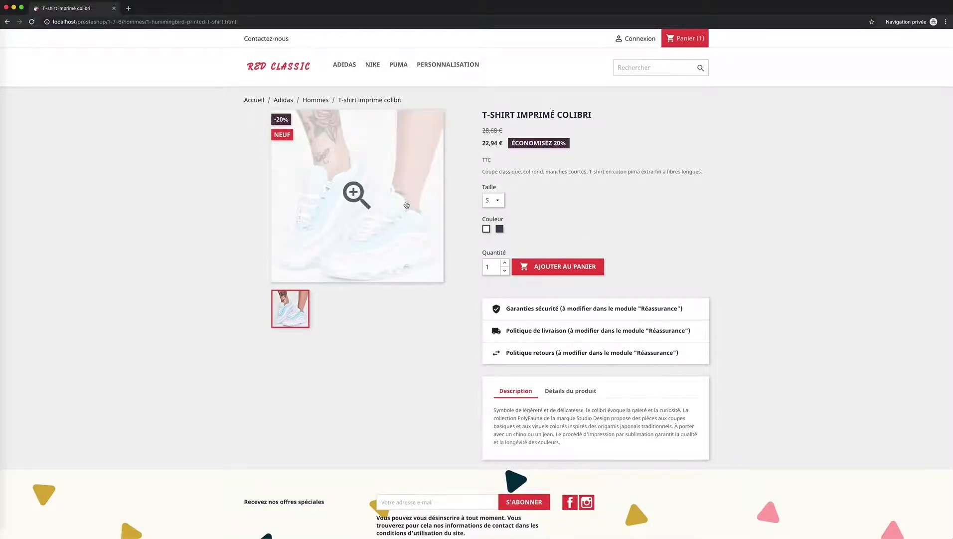
left_click(357, 196)
left_click(664, 159)
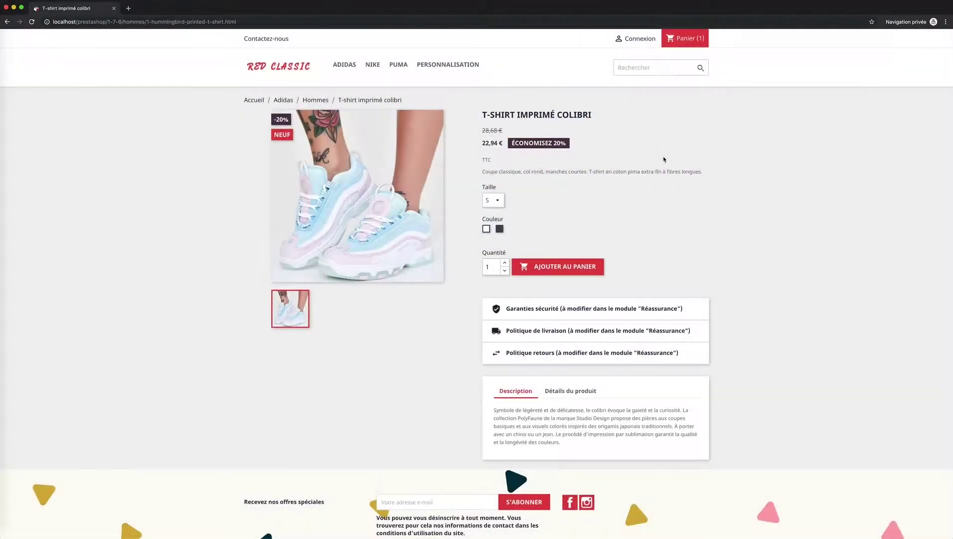
scroll(522, 294, "down", 3)
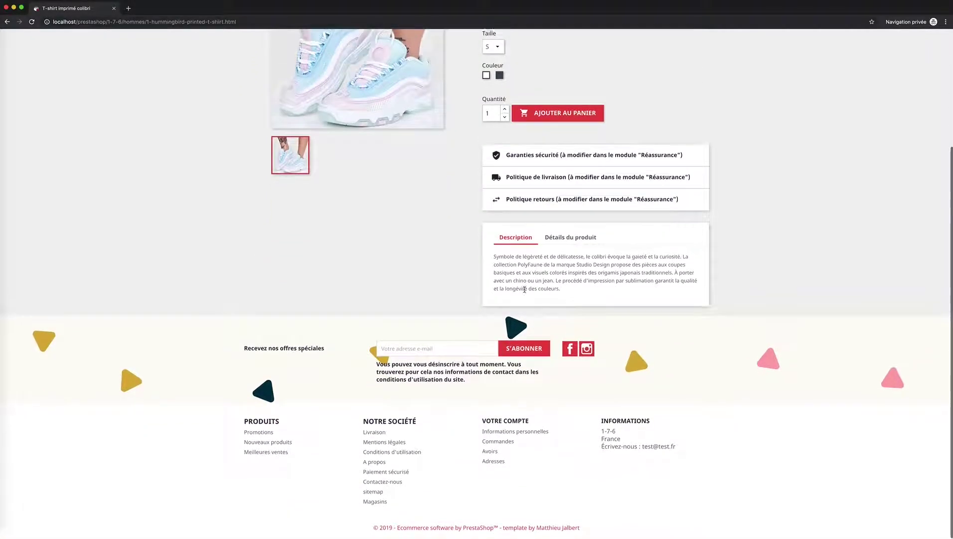
scroll(525, 301, "up", 3)
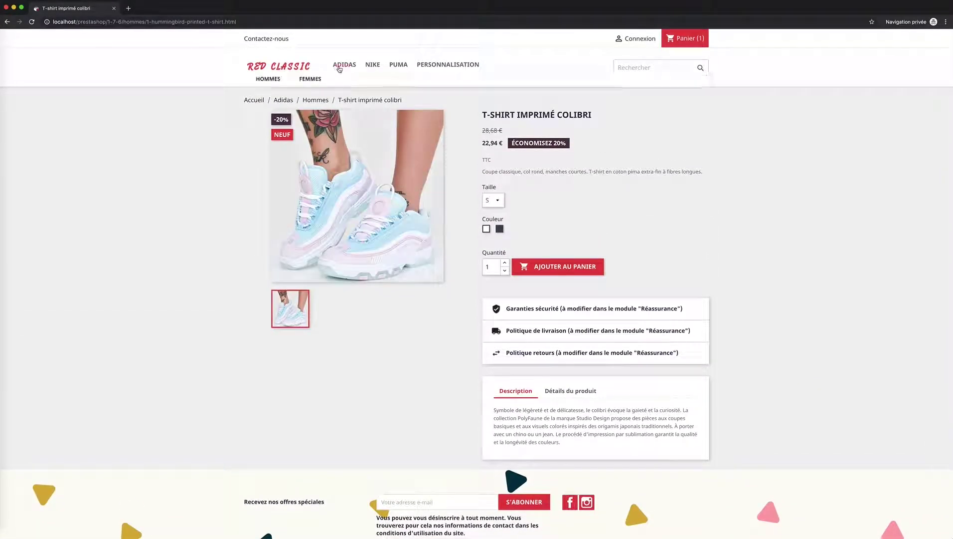
Open the Adidas category and examine its filters and product listing.
left_click(342, 67)
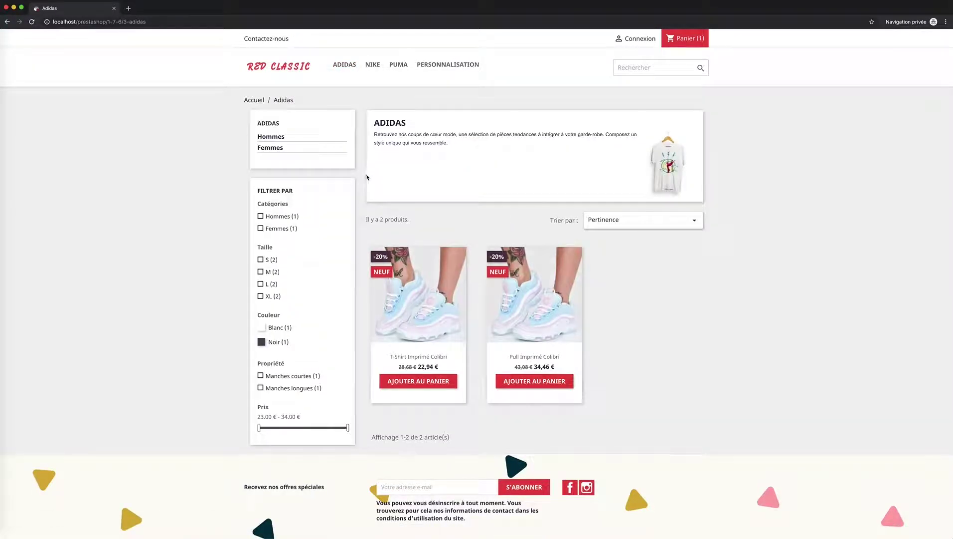
scroll(426, 274, "down", 3)
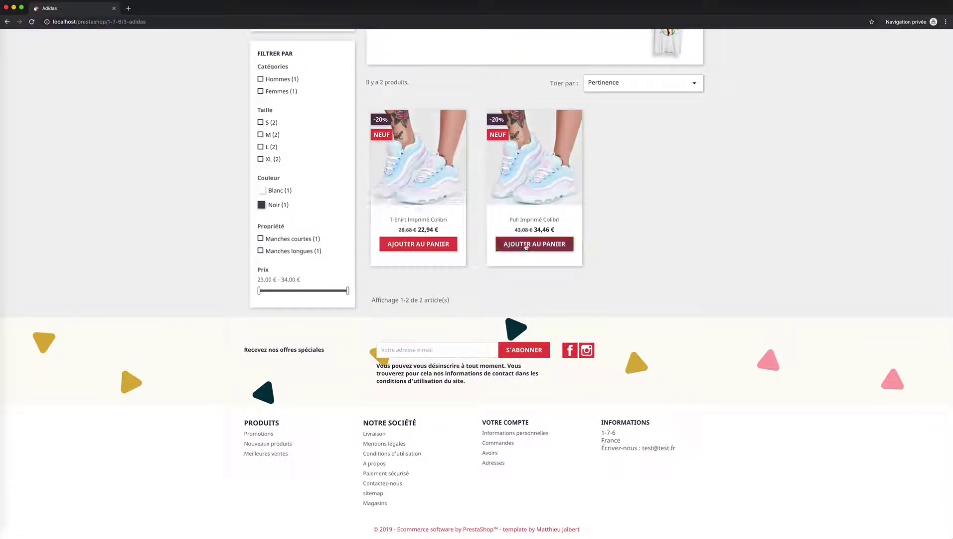
scroll(386, 249, "up", 1)
Open the cart and proceed to the order form to view its stages, closing with a return to the shop's home page.
scroll(385, 250, "up", 2)
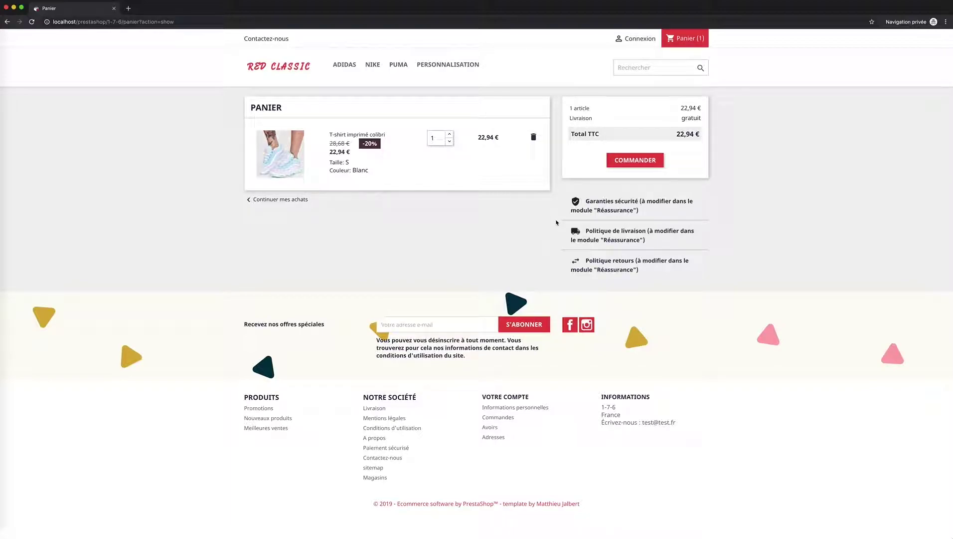
left_click(630, 163)
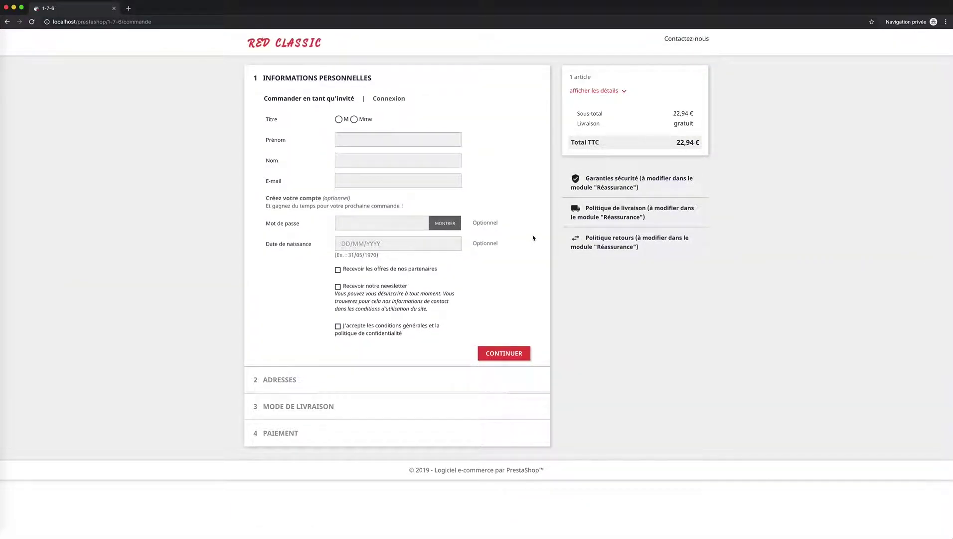
left_click(282, 49)
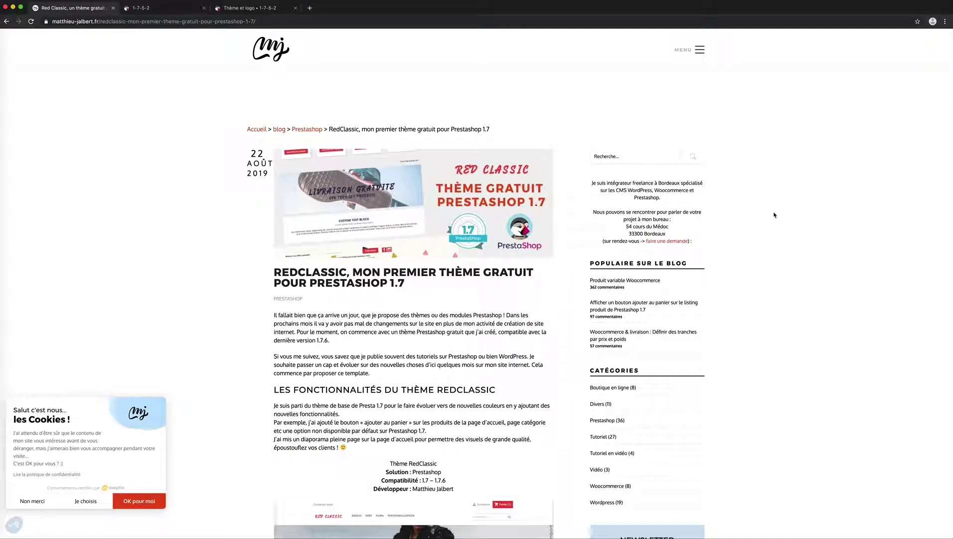
Pass the traffic-light image check in the RedClassic article's download form and submit it to download the theme.
scroll(722, 216, "down", 10)
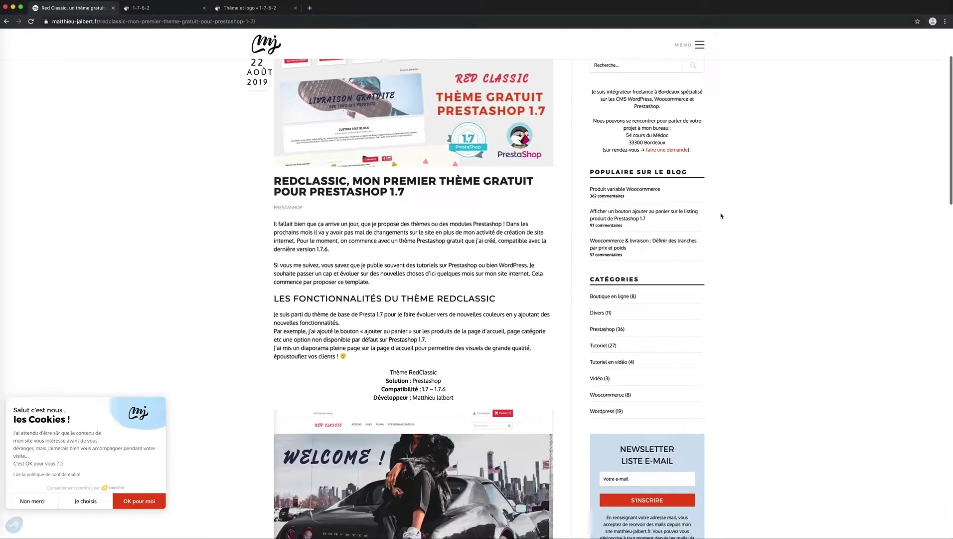
scroll(721, 215, "down", 6)
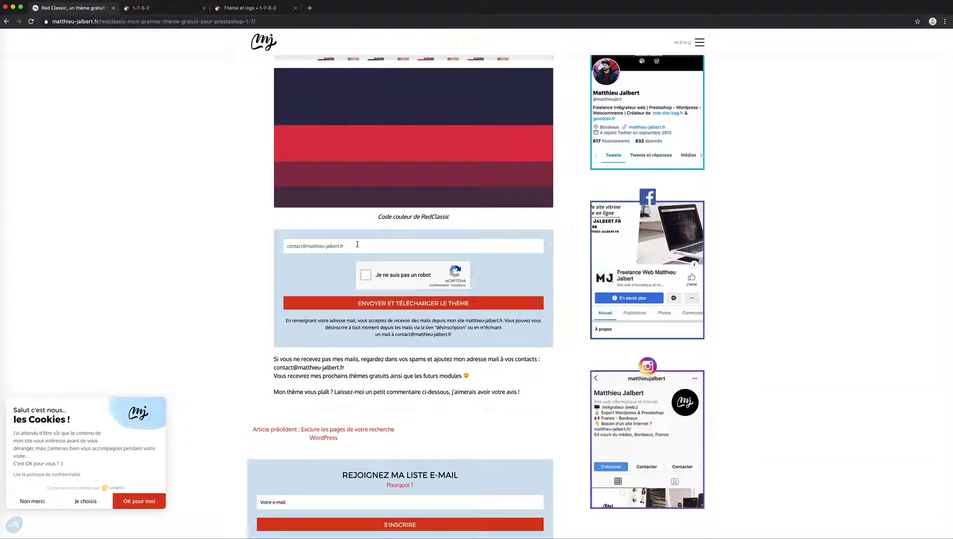
left_click(366, 275)
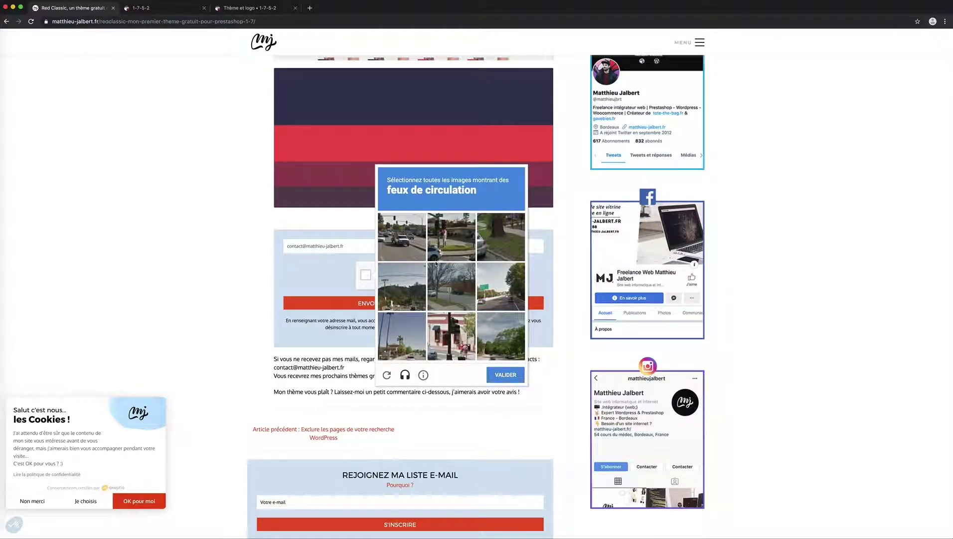
left_click(410, 237)
left_click(458, 237)
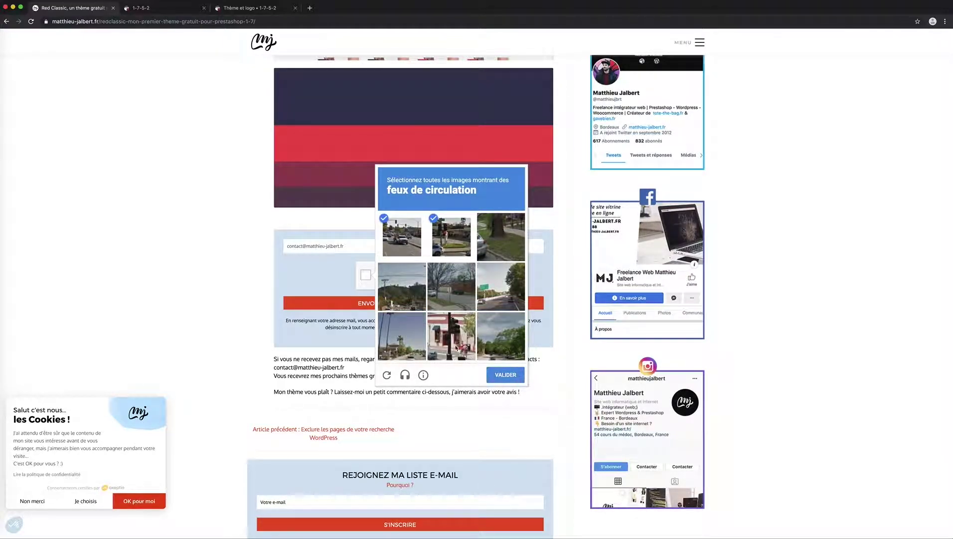
left_click(454, 338)
left_click(502, 374)
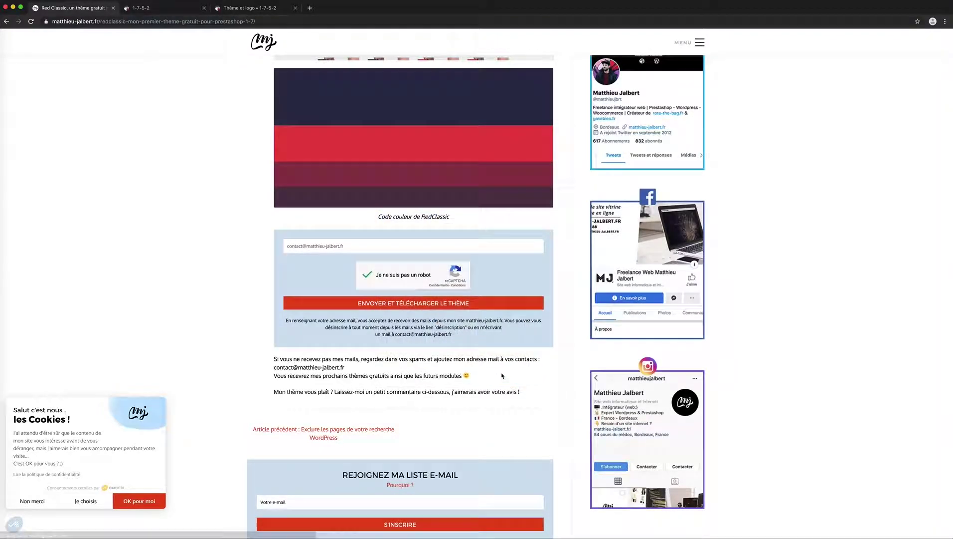
left_click(396, 304)
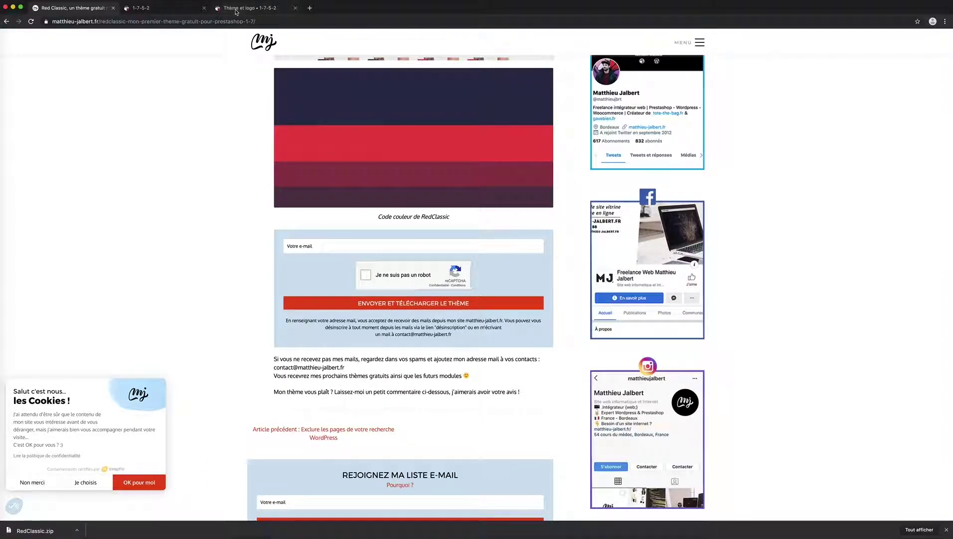
Bring up the Thème et logo back-office page and place its browser tab before the 1-7-5-2 storefront tab.
left_click(248, 9)
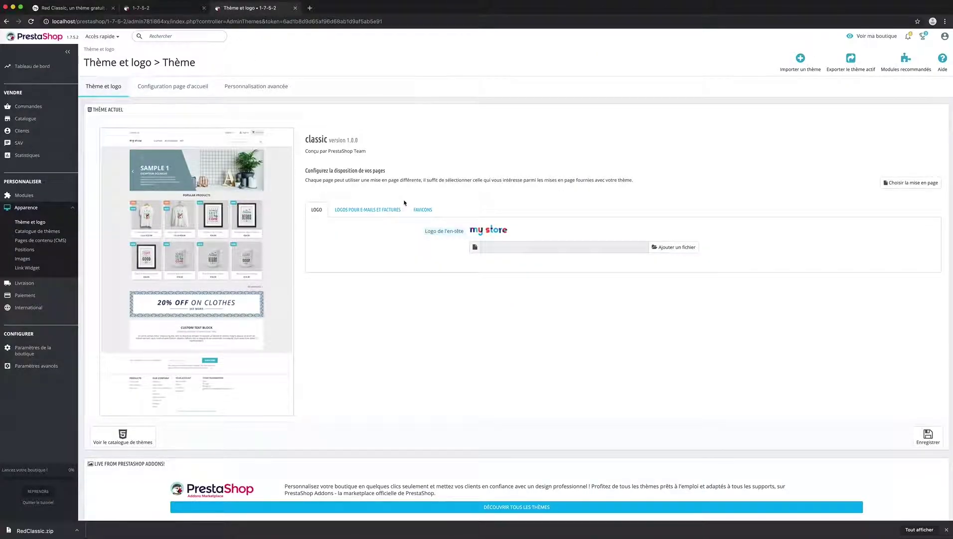
left_click(172, 8)
left_click_drag(225, 9, 169, 9)
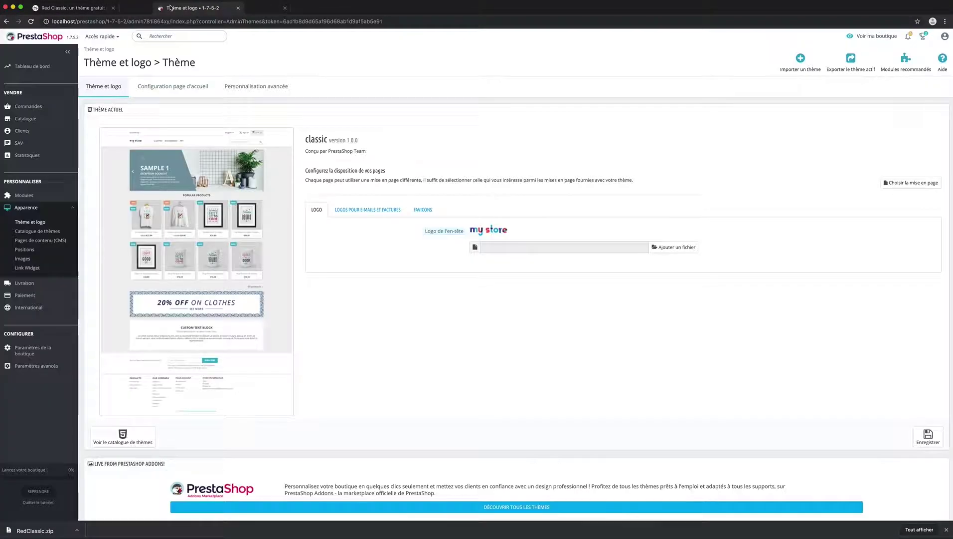
Examine the 1-7-5-2 storefront home page under its current theme and return to the Thème et logo page.
left_click(240, 8)
scroll(380, 200, "down", 5)
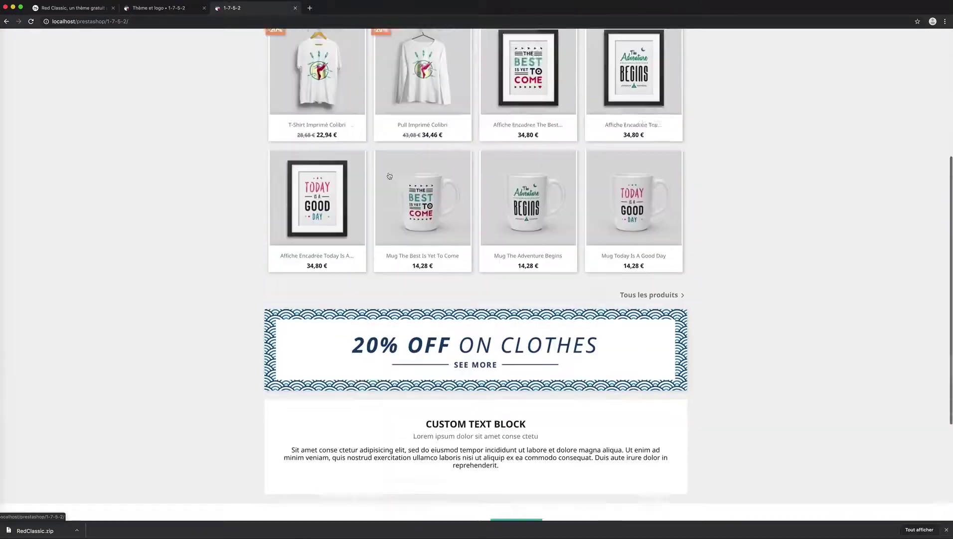
scroll(380, 94, "up", 5)
left_click(158, 8)
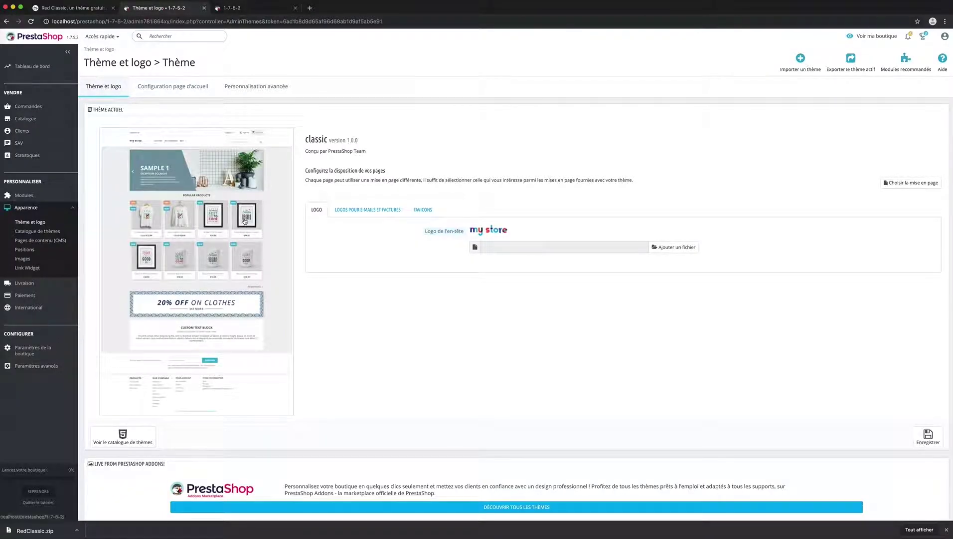
Open the downloaded RedClassic.zip and locate the redclassic.zip theme archive inside its extracted folder.
left_click(35, 531)
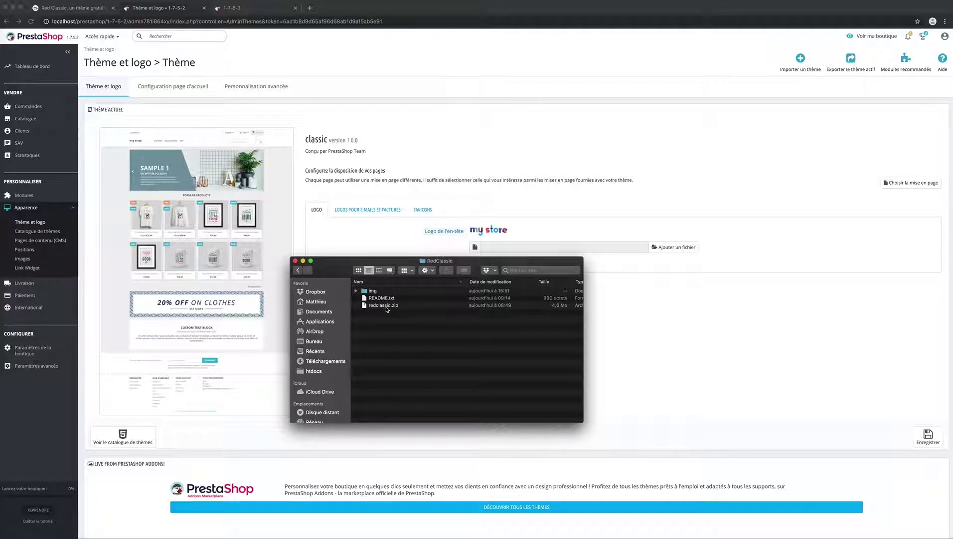
left_click(386, 306)
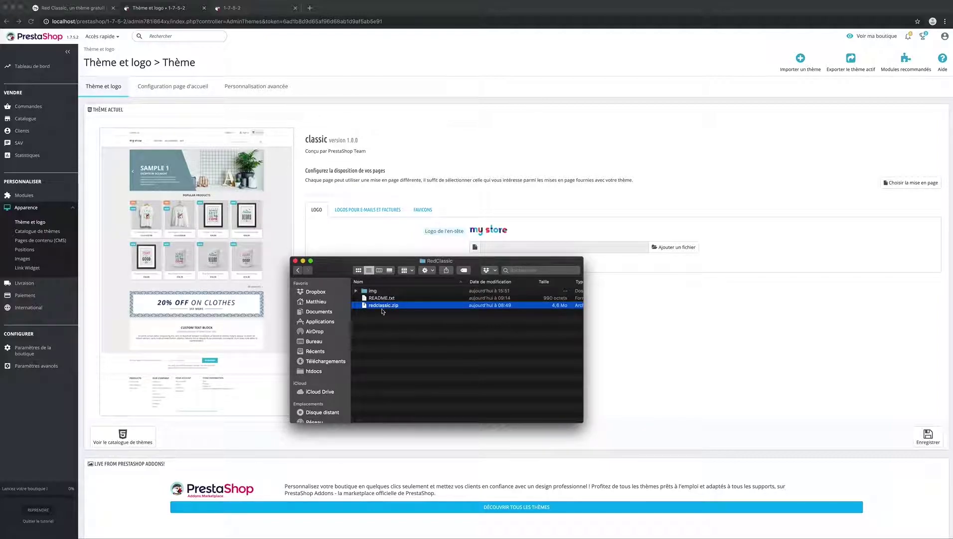
left_click(671, 193)
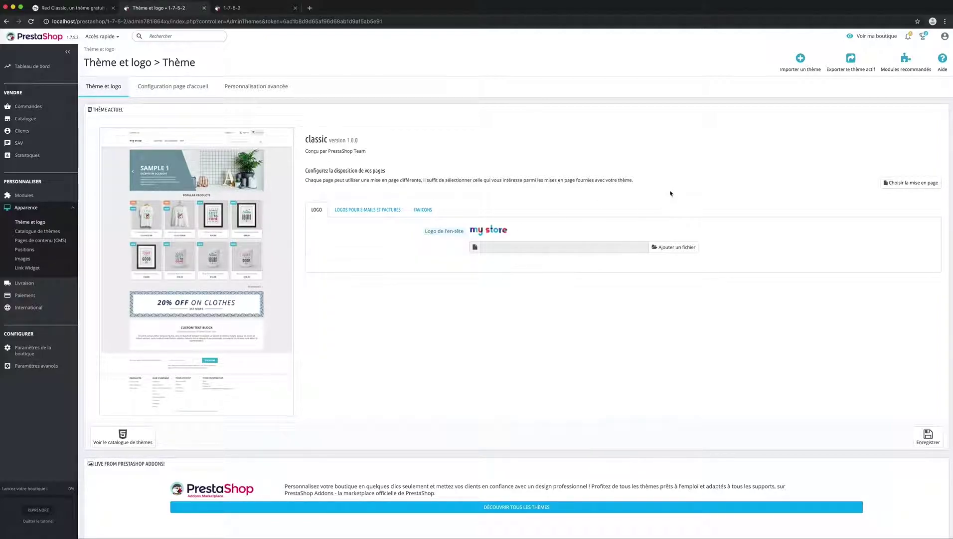
Import a new theme from the computer using redclassic.zip in the RedClassic folder.
left_click(801, 76)
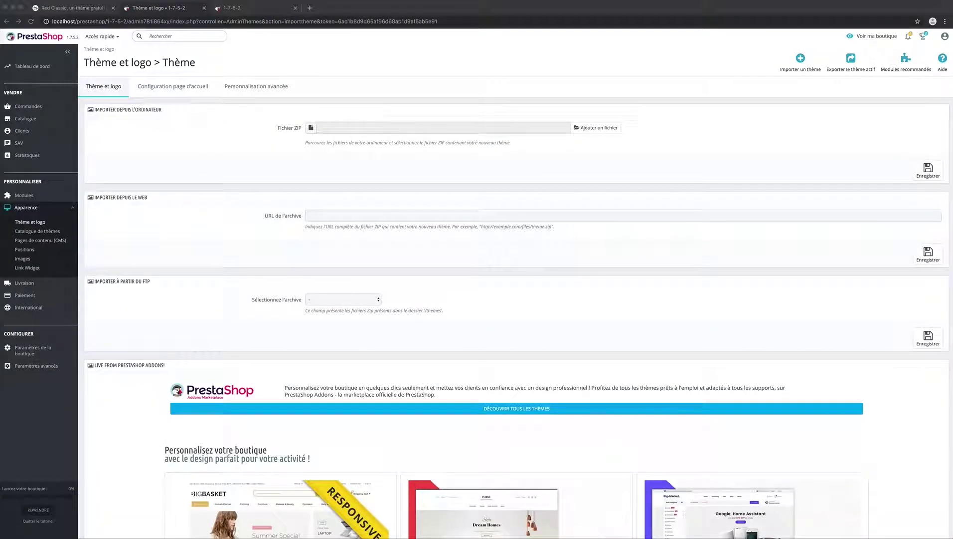
left_click(609, 129)
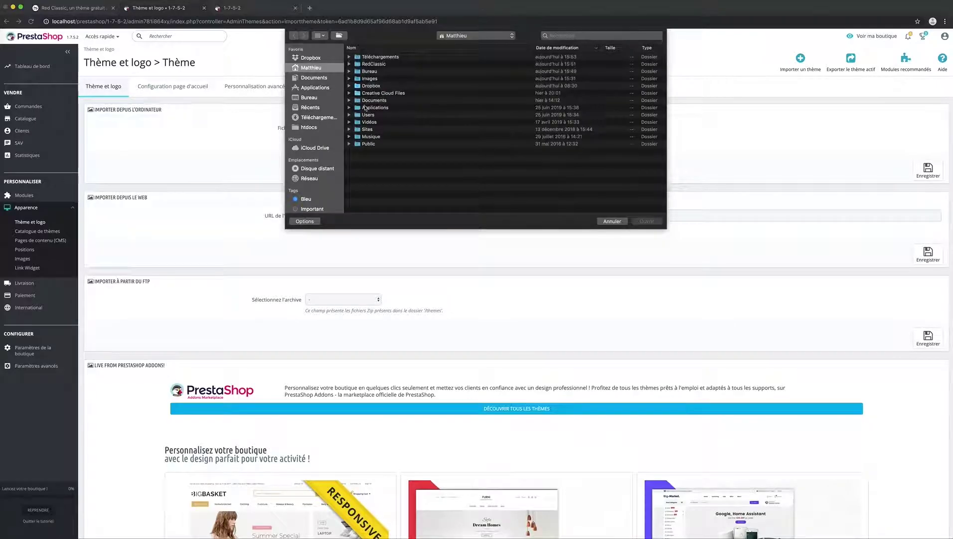
double_click(378, 64)
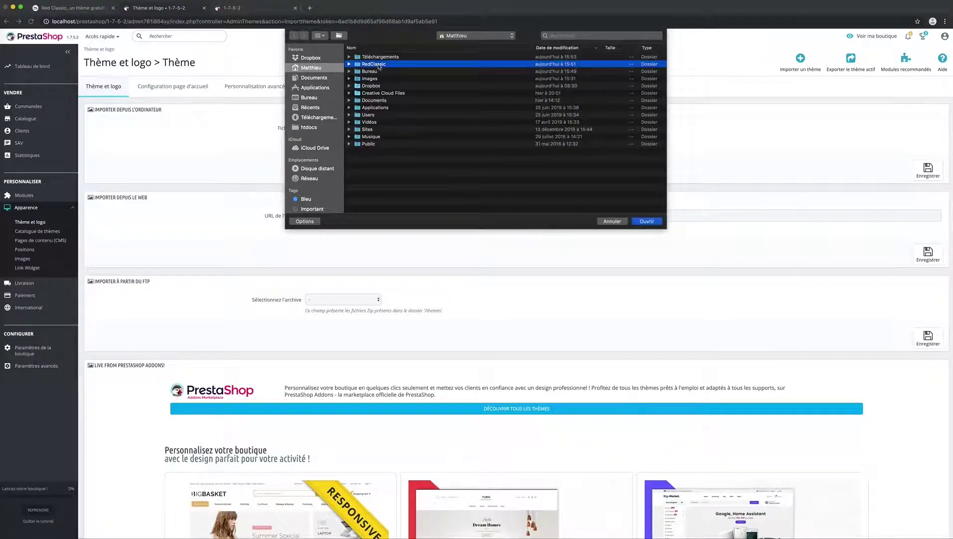
left_click(379, 71)
left_click(645, 221)
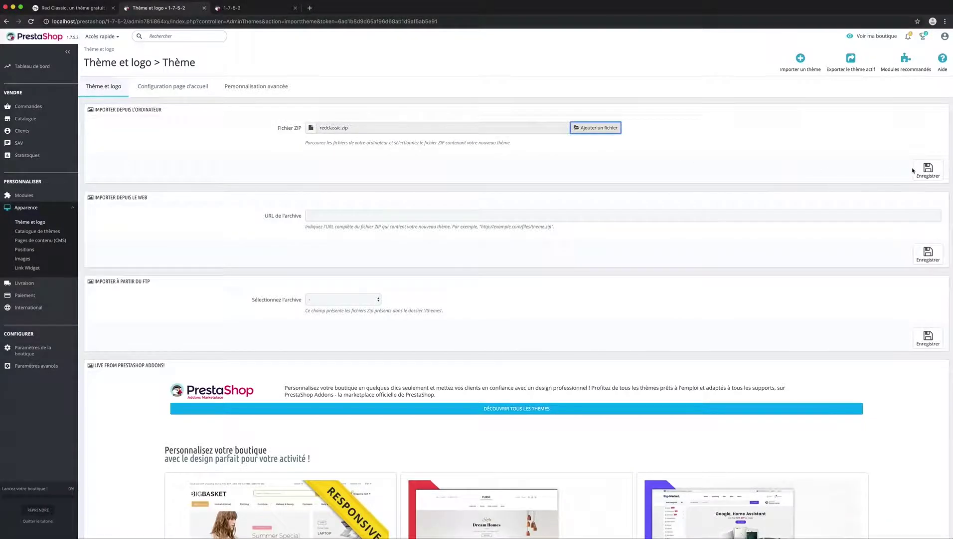
left_click(926, 169)
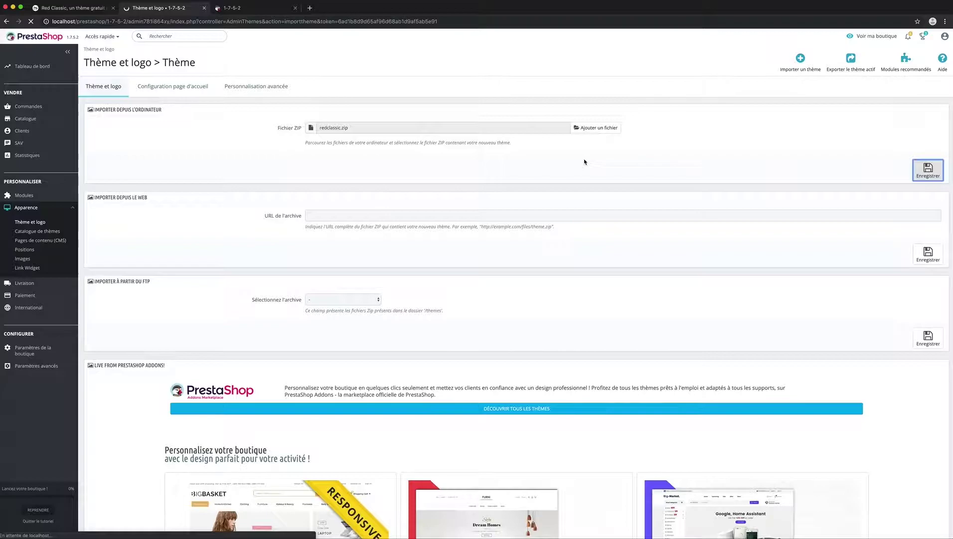
Apply the imported redclassic theme to the 1-7-5-2 shop.
scroll(417, 248, "down", 5)
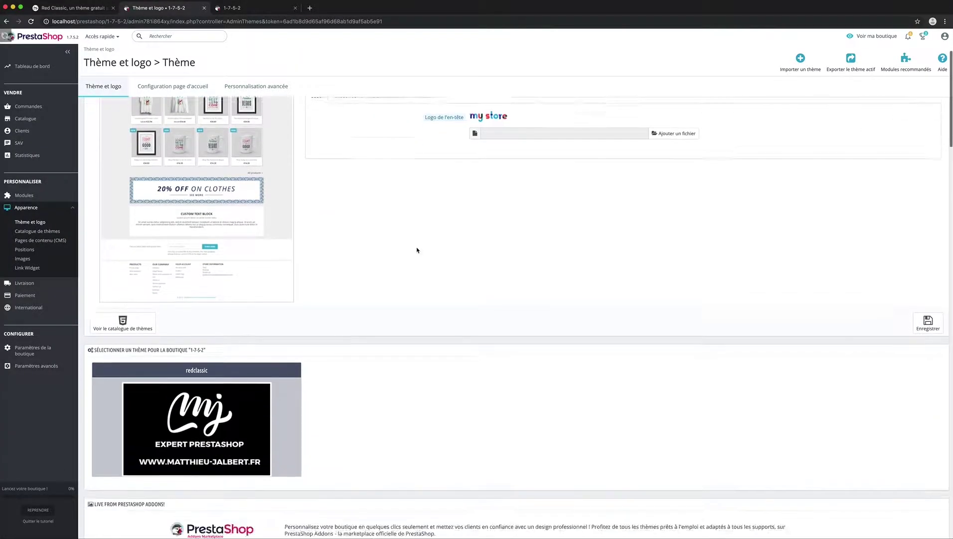
mouse_move(199, 321)
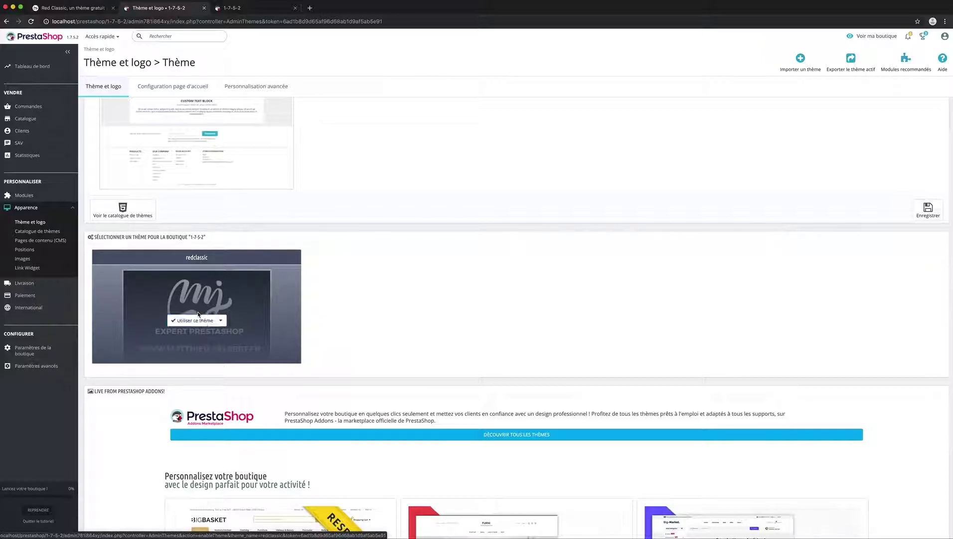
left_click(202, 325)
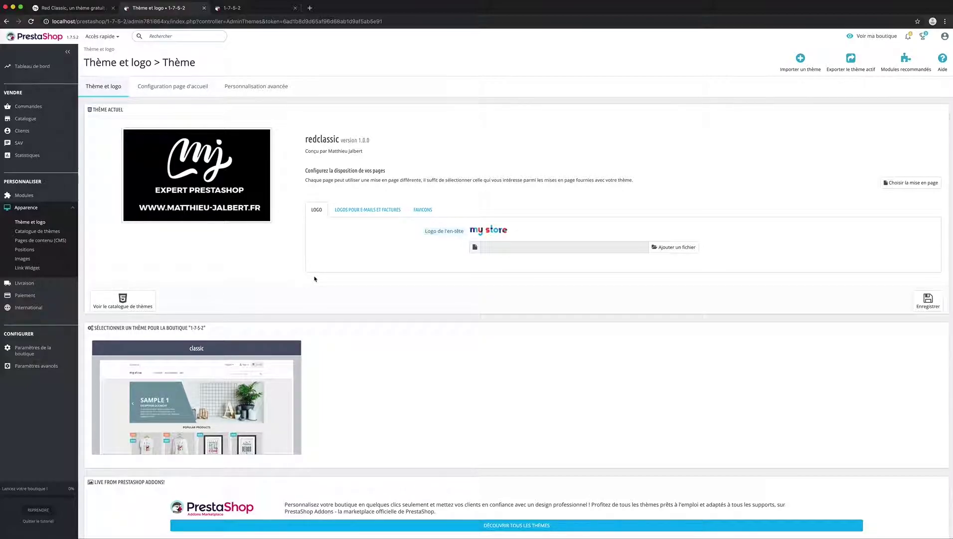
Reload the 1-7-5-2 storefront and examine its home page with the redclassic theme.
left_click(251, 11)
key("super+r")
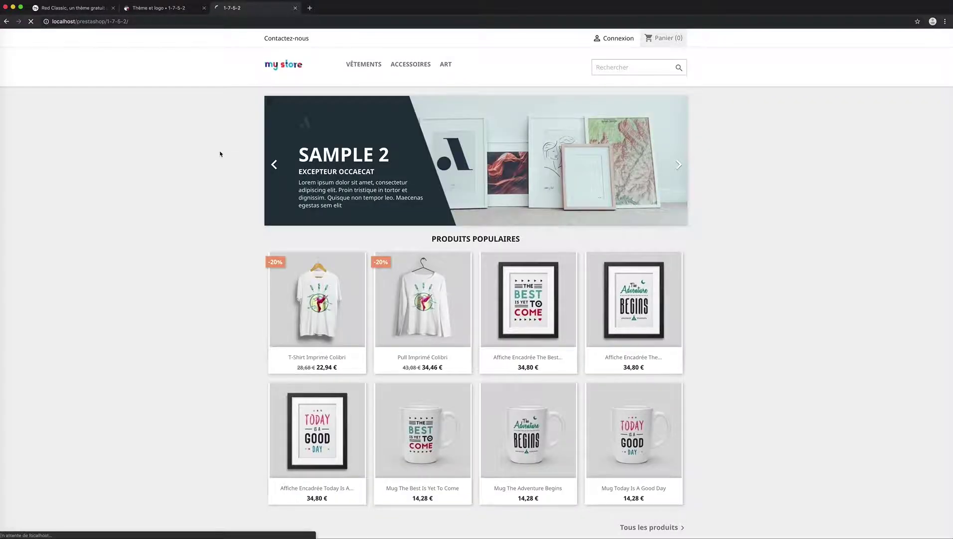
scroll(222, 154, "down", 5)
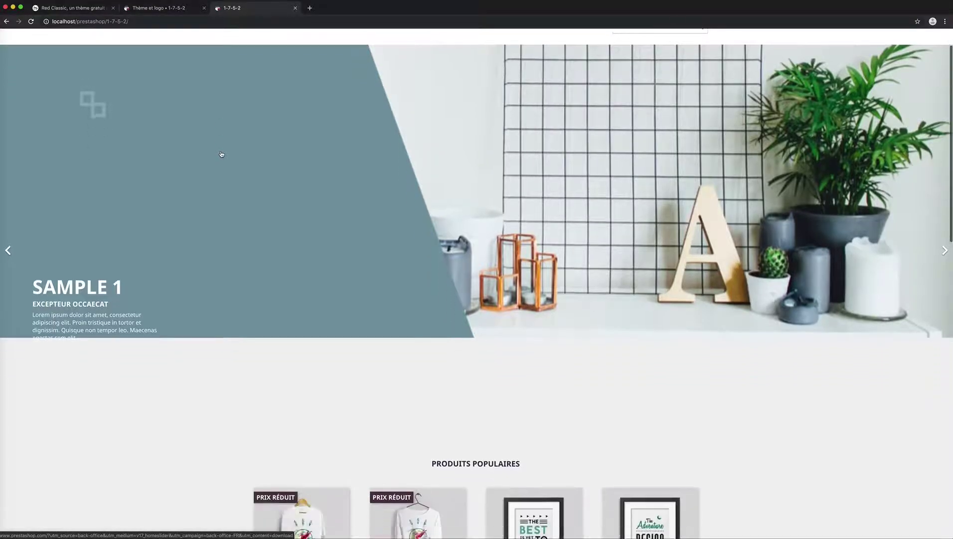
Search the module manager for "social" and open the configuration of the Liens de suivi sur réseaux sociaux module.
scroll(222, 154, "down", 9)
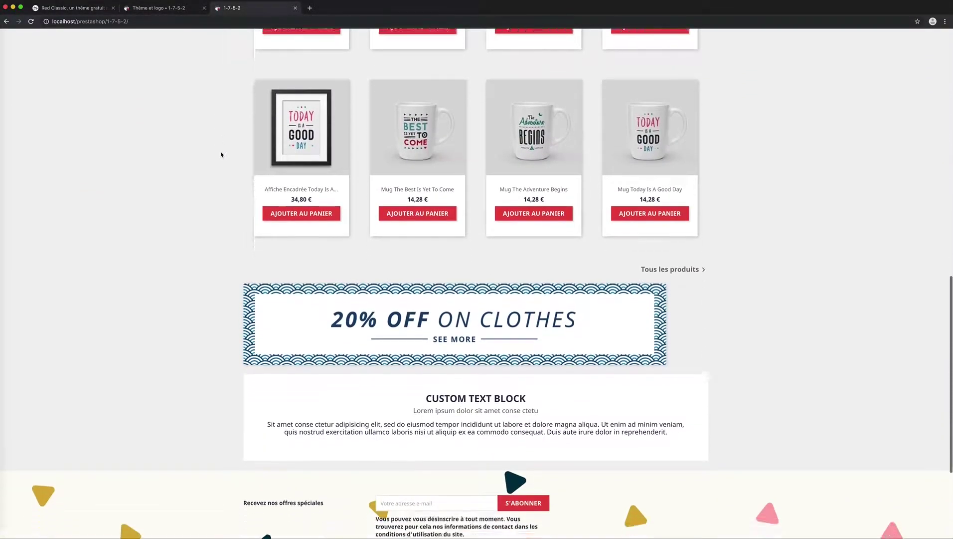
scroll(221, 155, "up", 10)
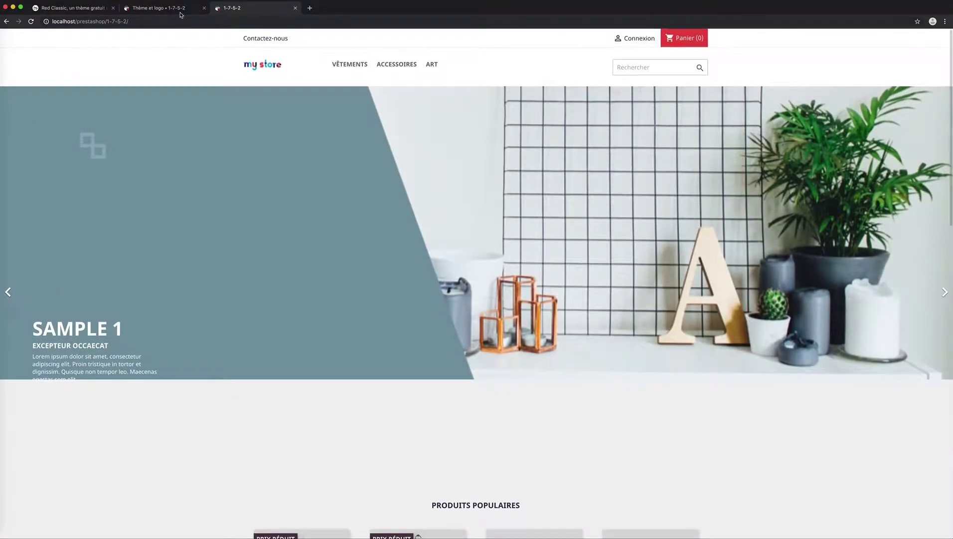
left_click(177, 8)
left_click(24, 195)
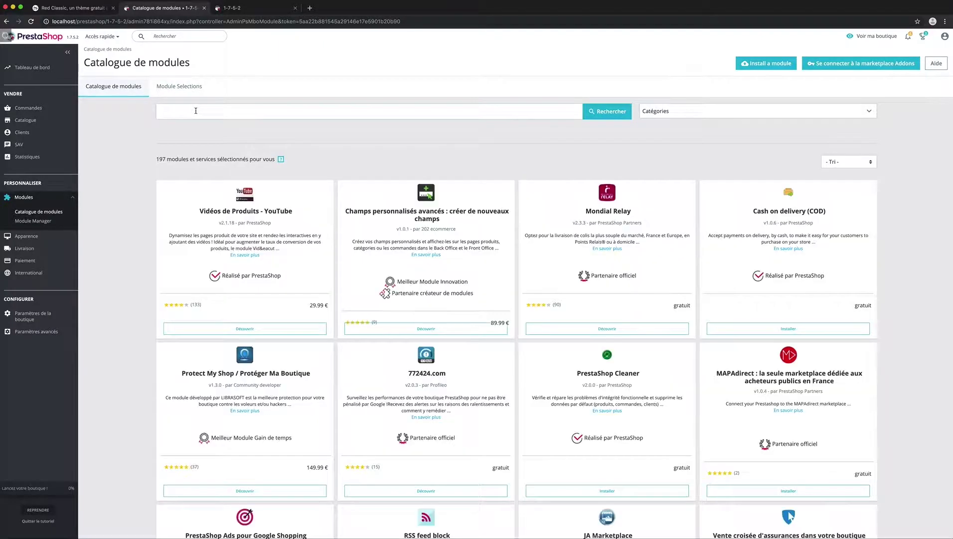
left_click(36, 221)
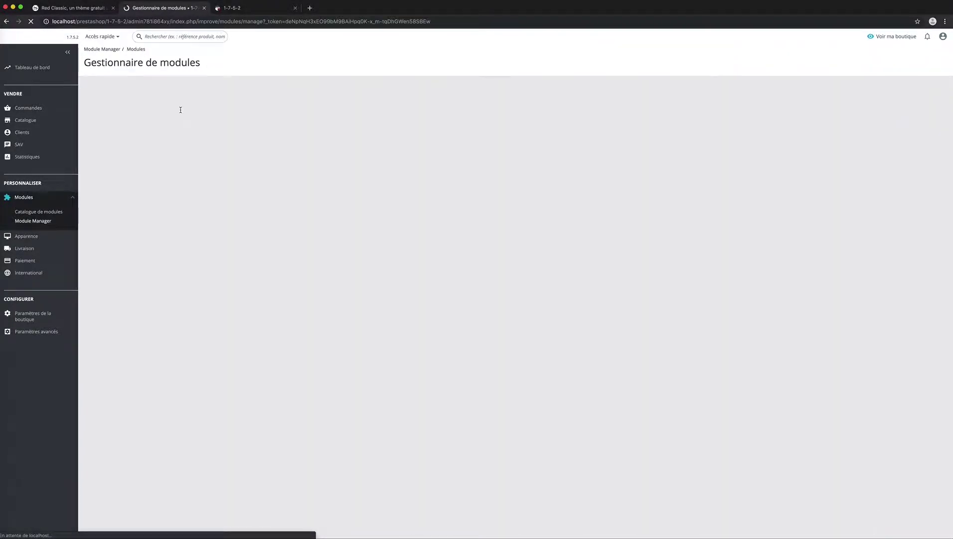
type("social")
key("Return")
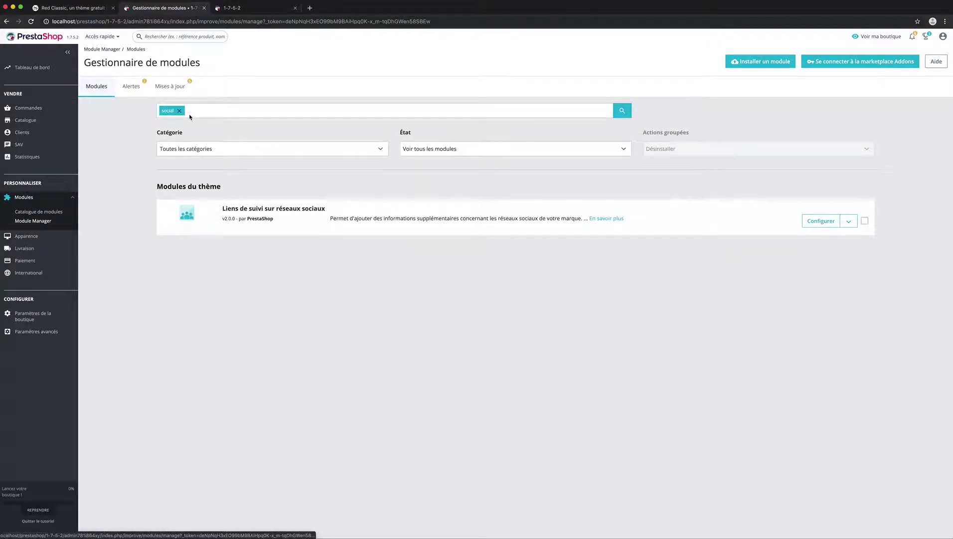
left_click(819, 223)
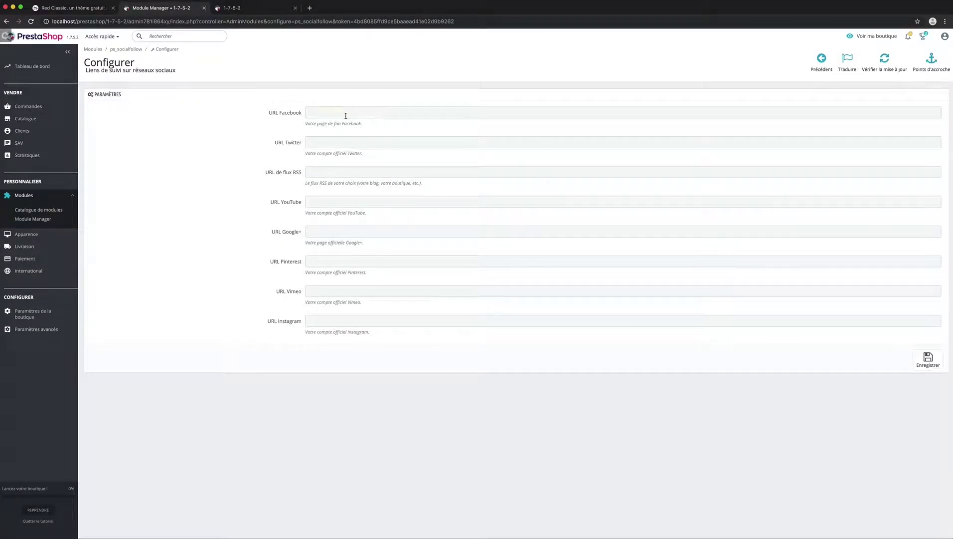
Set the Facebook, Twitter and Instagram URLs to # and save the social links settings.
left_click(315, 112)
left_click(335, 142)
left_click(333, 323)
type("#")
left_click(928, 358)
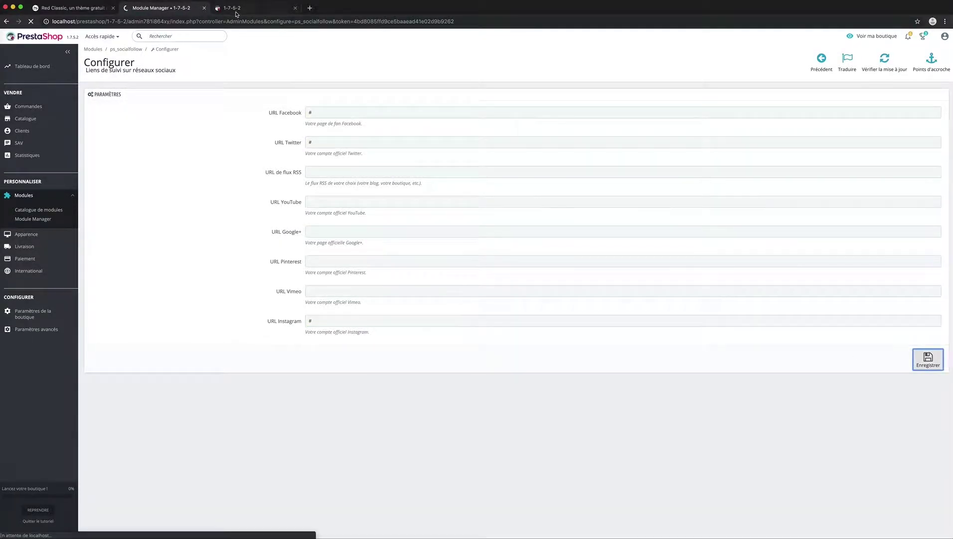
Reload the storefront home page and check the social media links beside the newsletter subscription.
key("ctrl+Tab")
scroll(390, 229, "down", 5)
scroll(390, 229, "down", 8)
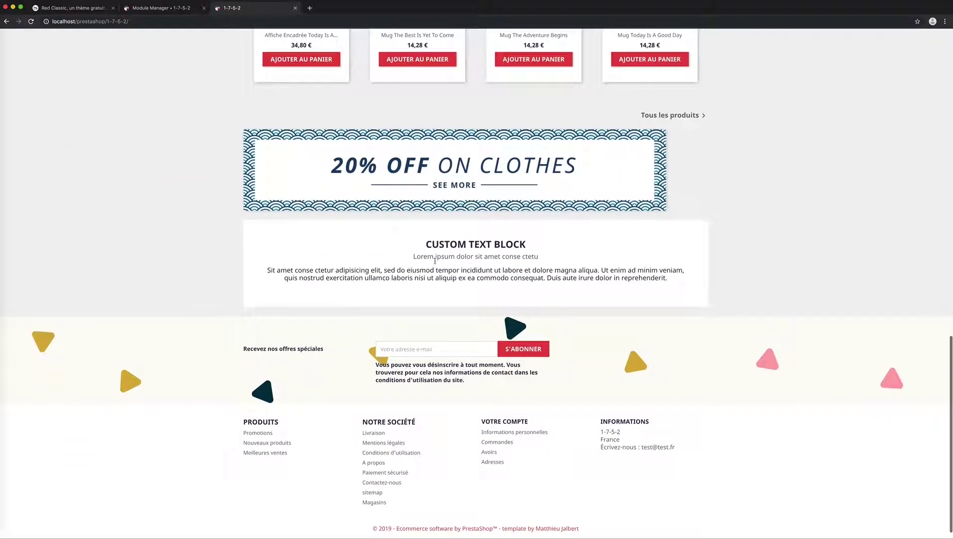
key("super+r")
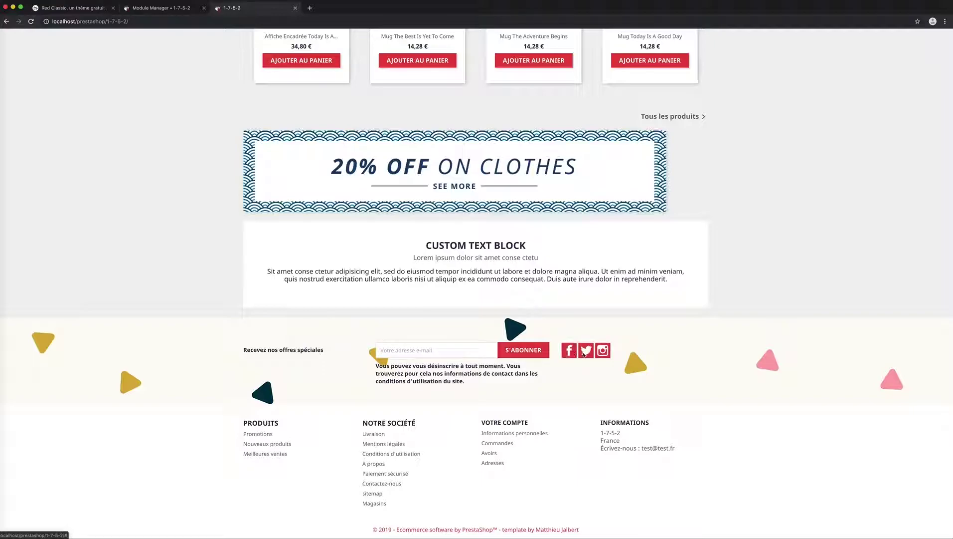
scroll(239, 120, "up", 15)
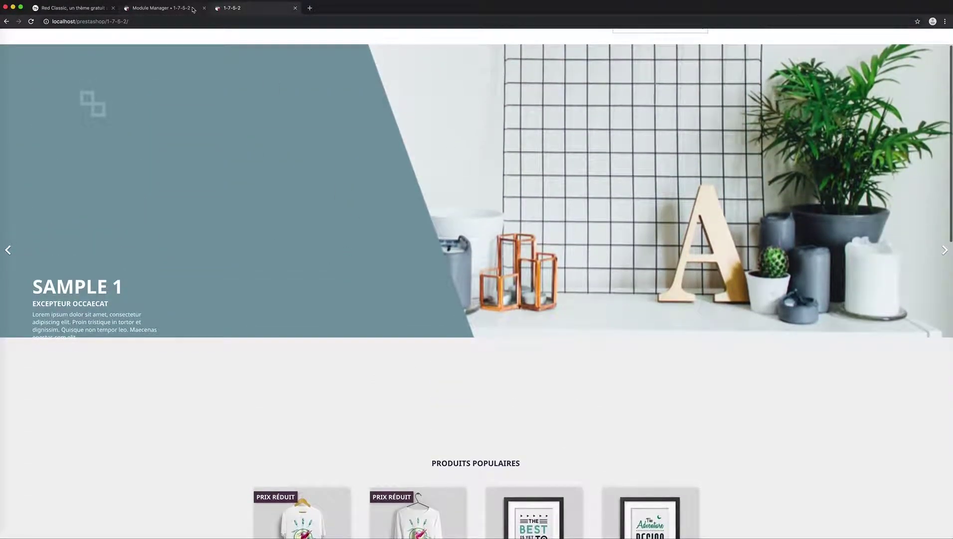
Search the module manager for "carr" and open the configuration of the Carrousel module.
left_click(193, 9)
left_click(55, 210)
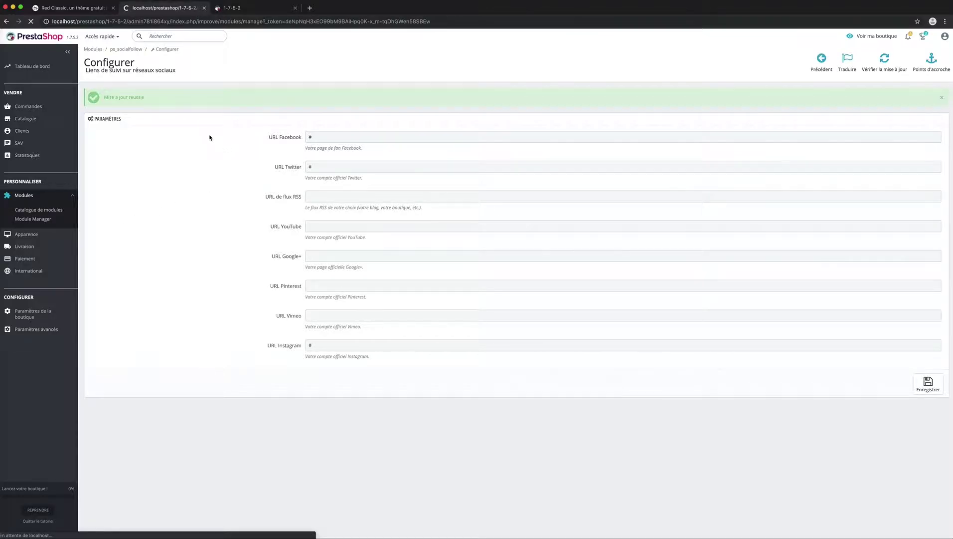
type("carr")
key("Return")
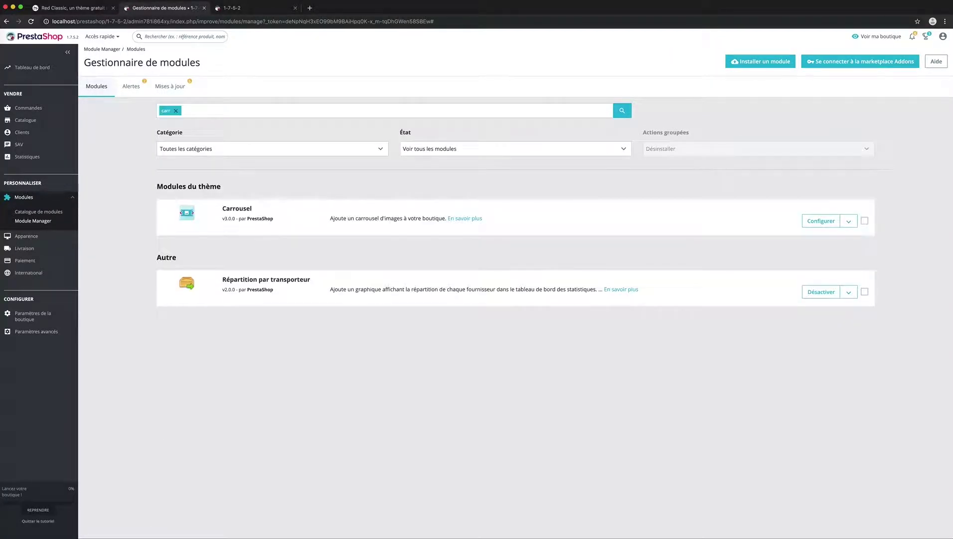
left_click(816, 230)
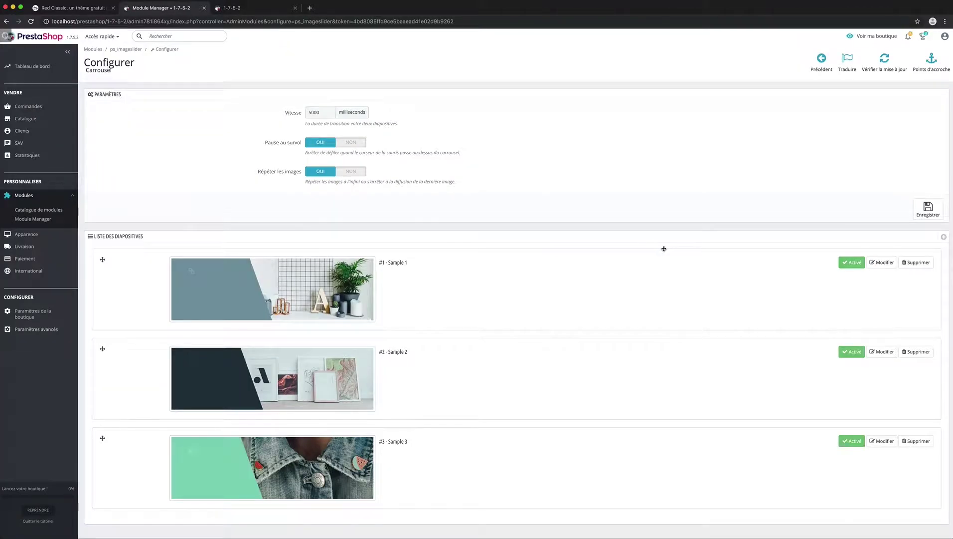
Replace the Sample 1 slide's image with slide1.jpg, save it, and disable the Sample 3 slide.
left_click(882, 262)
left_click(695, 245)
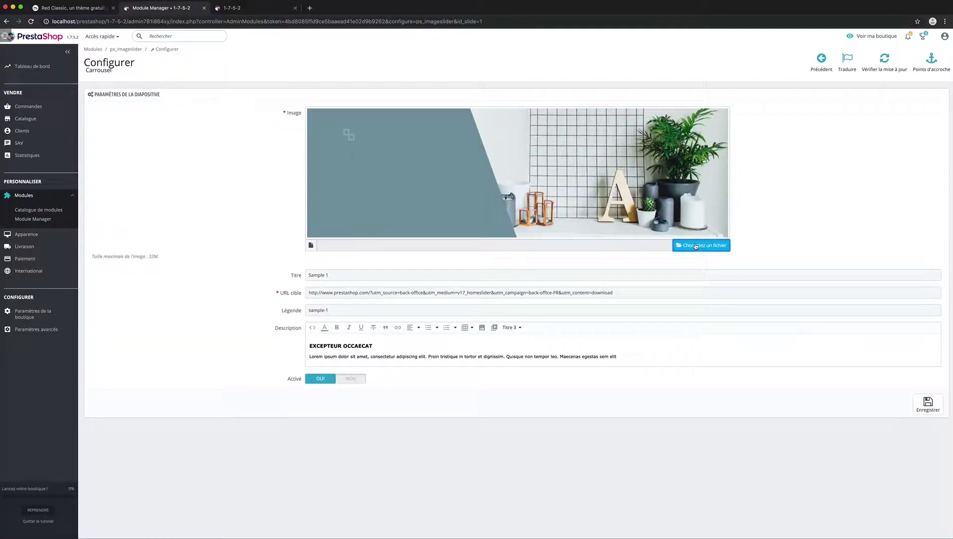
double_click(375, 58)
left_click(375, 79)
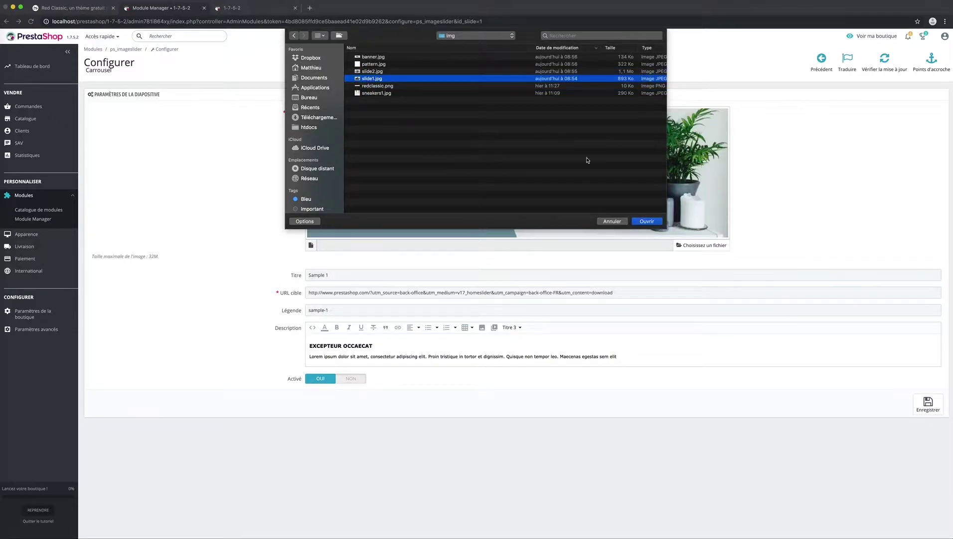
left_click(645, 221)
left_click(928, 404)
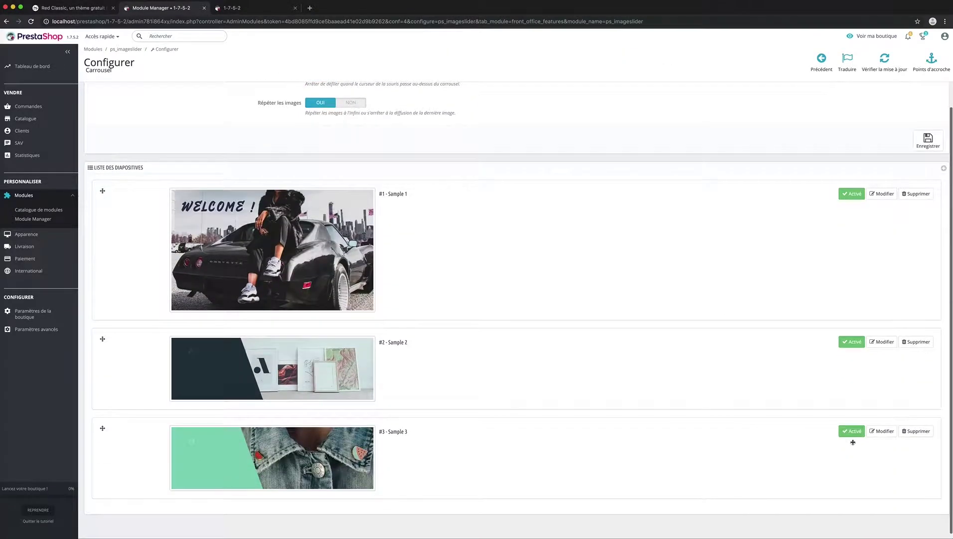
left_click(851, 432)
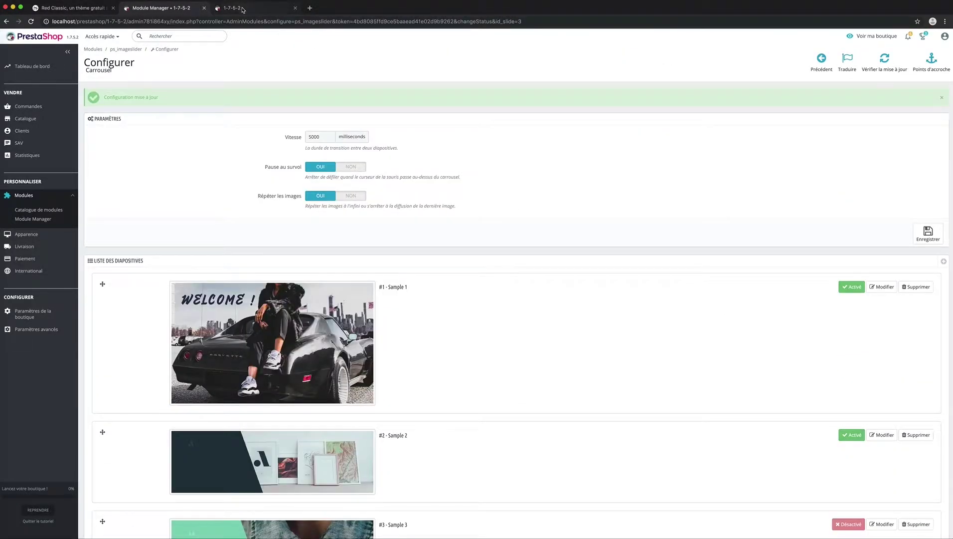
left_click(852, 434)
Reload the storefront and examine the home page's carousel, popular products, banner and text block.
left_click(232, 8)
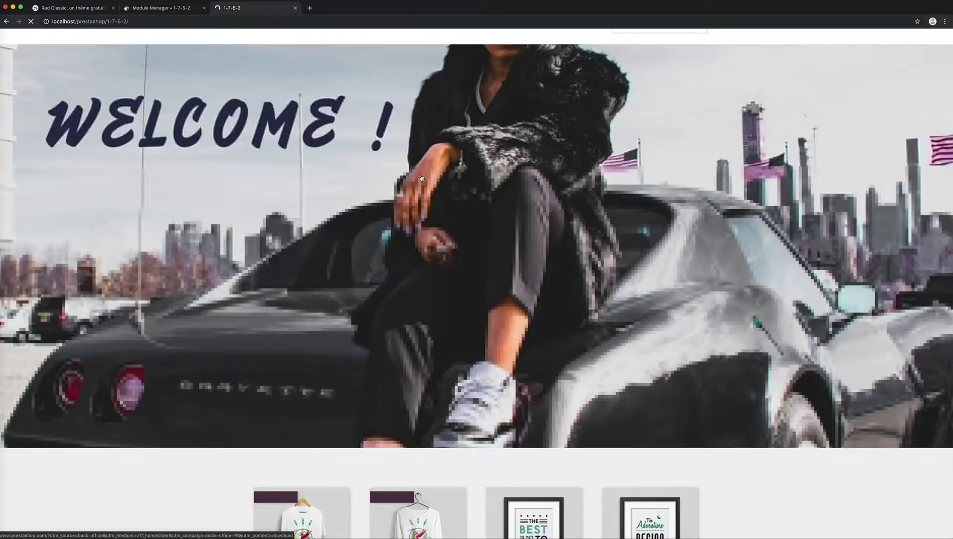
scroll(421, 177, "up", 2)
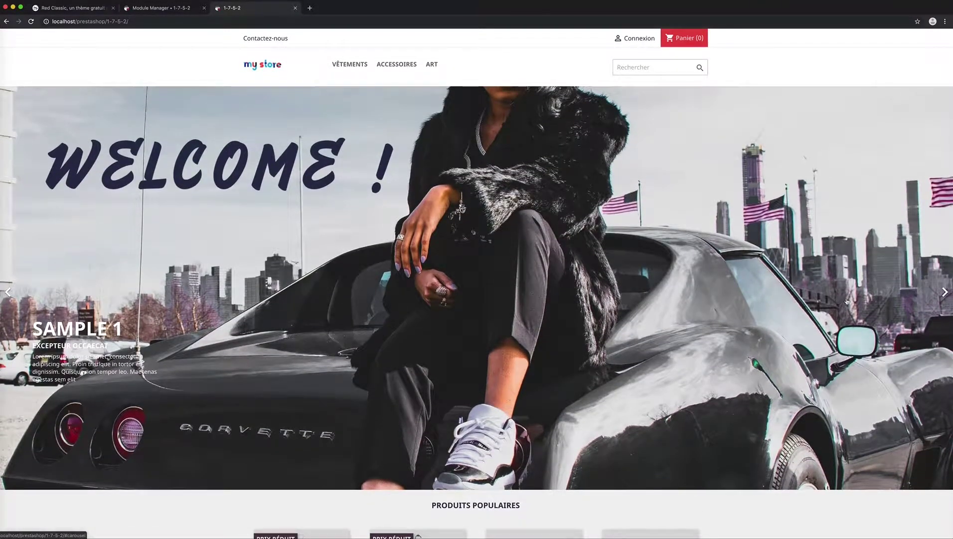
scroll(425, 207, "down", 7)
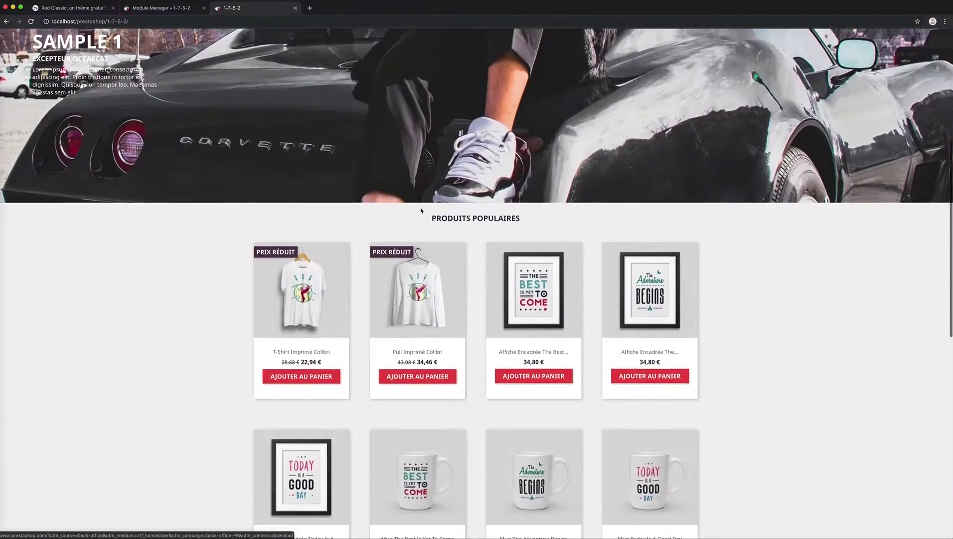
scroll(602, 309, "down", 9)
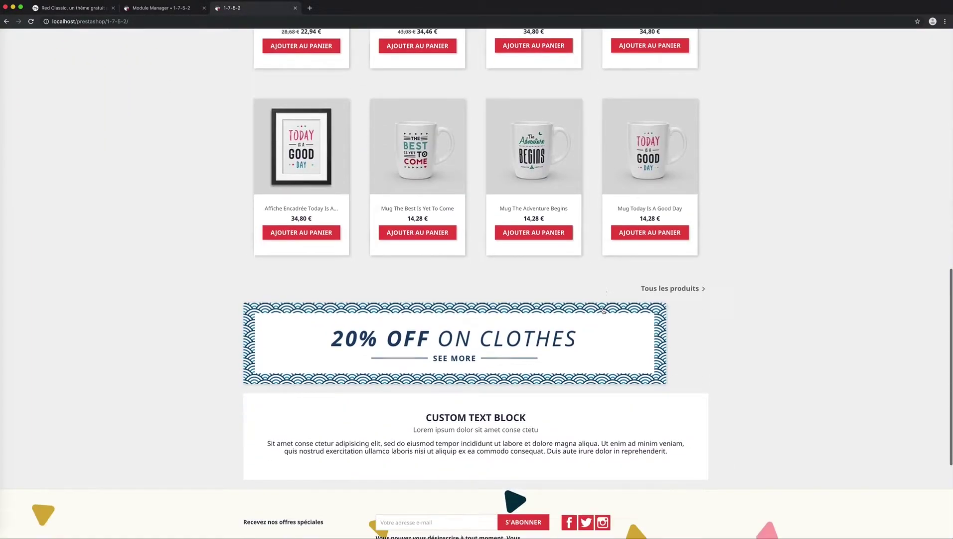
scroll(602, 308, "up", 9)
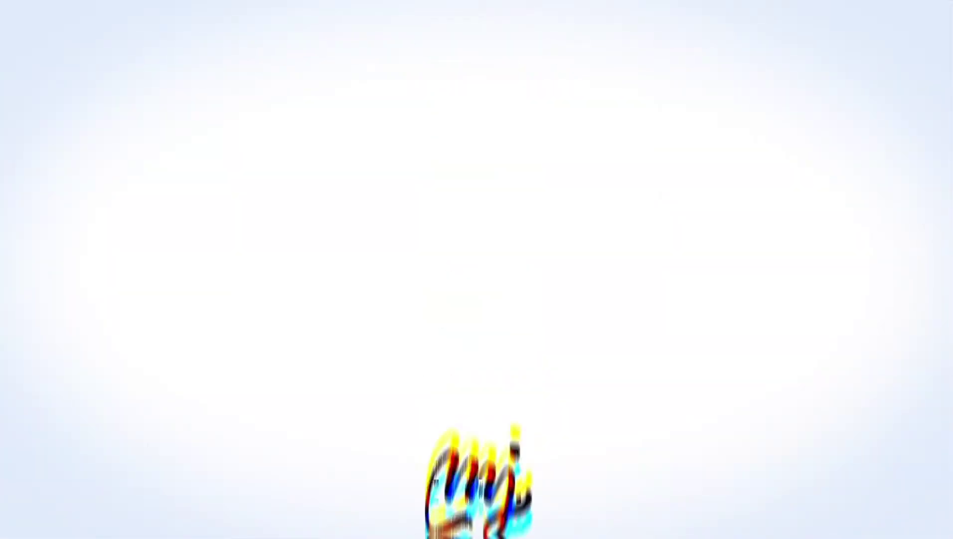